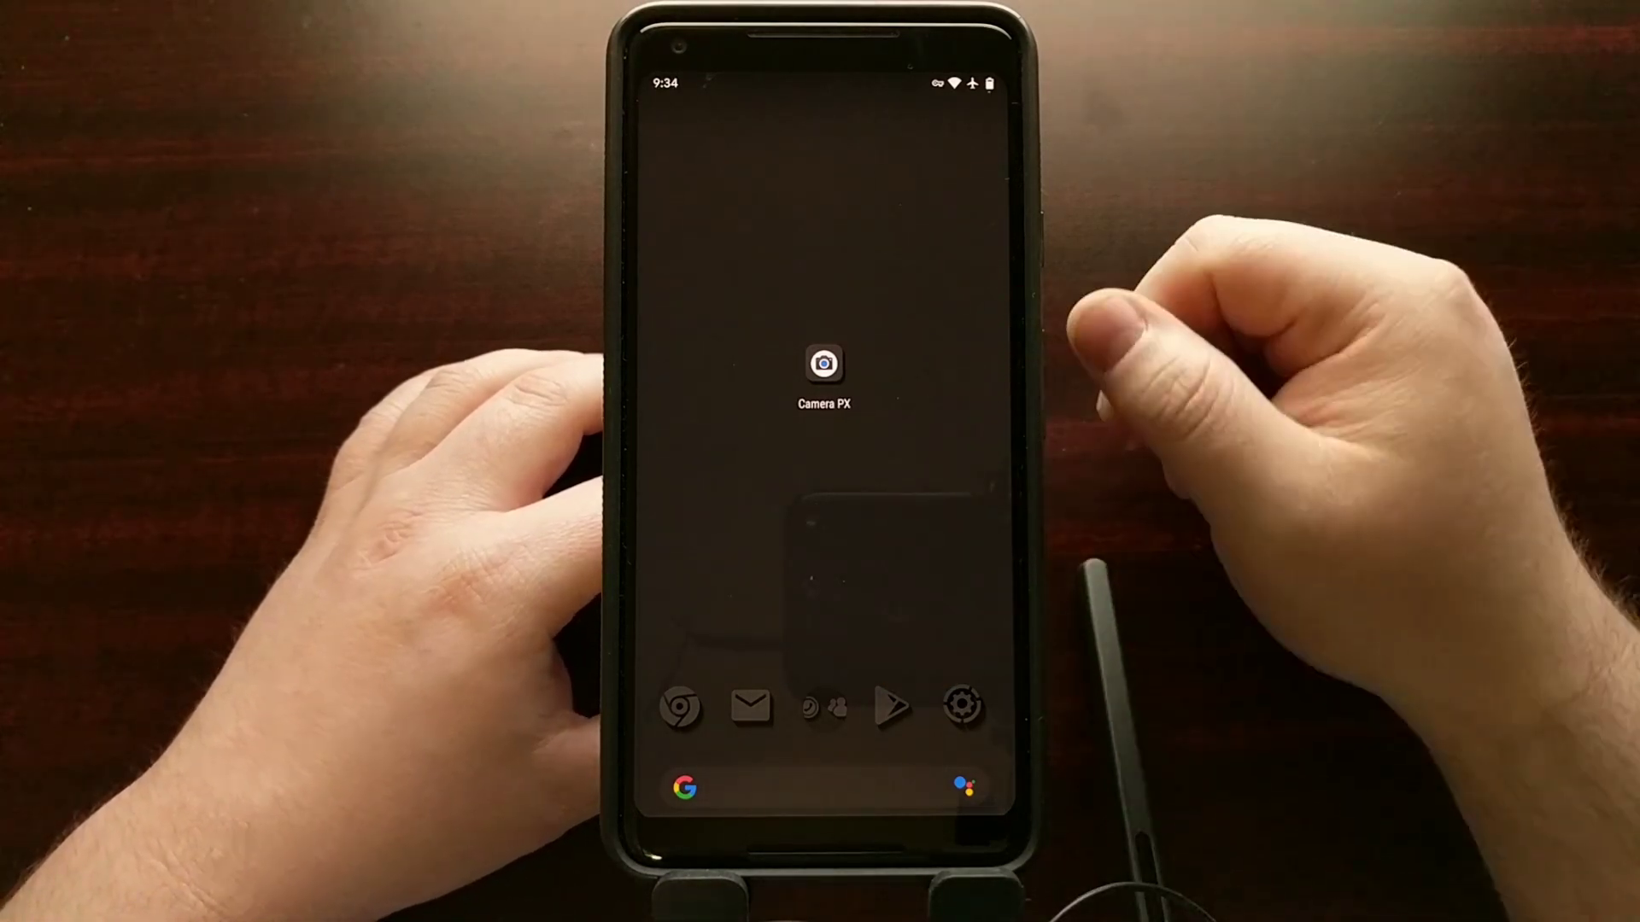
Launch Camera PX, focus on the table, browse the extra modes, then switch to Portrait.
click(825, 363)
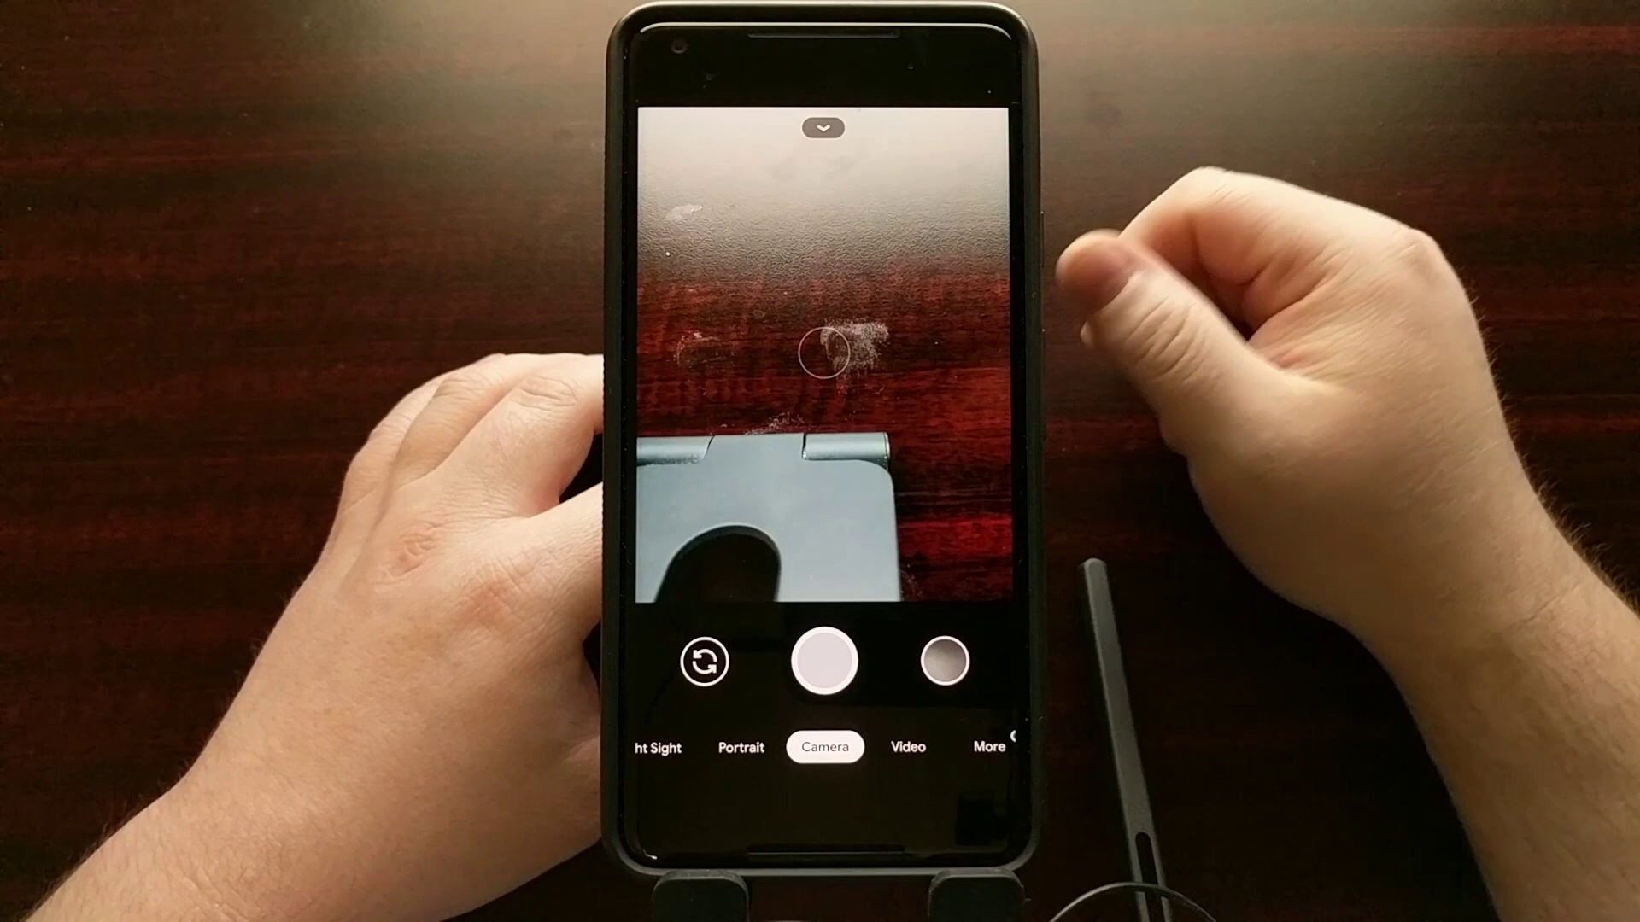
click(823, 348)
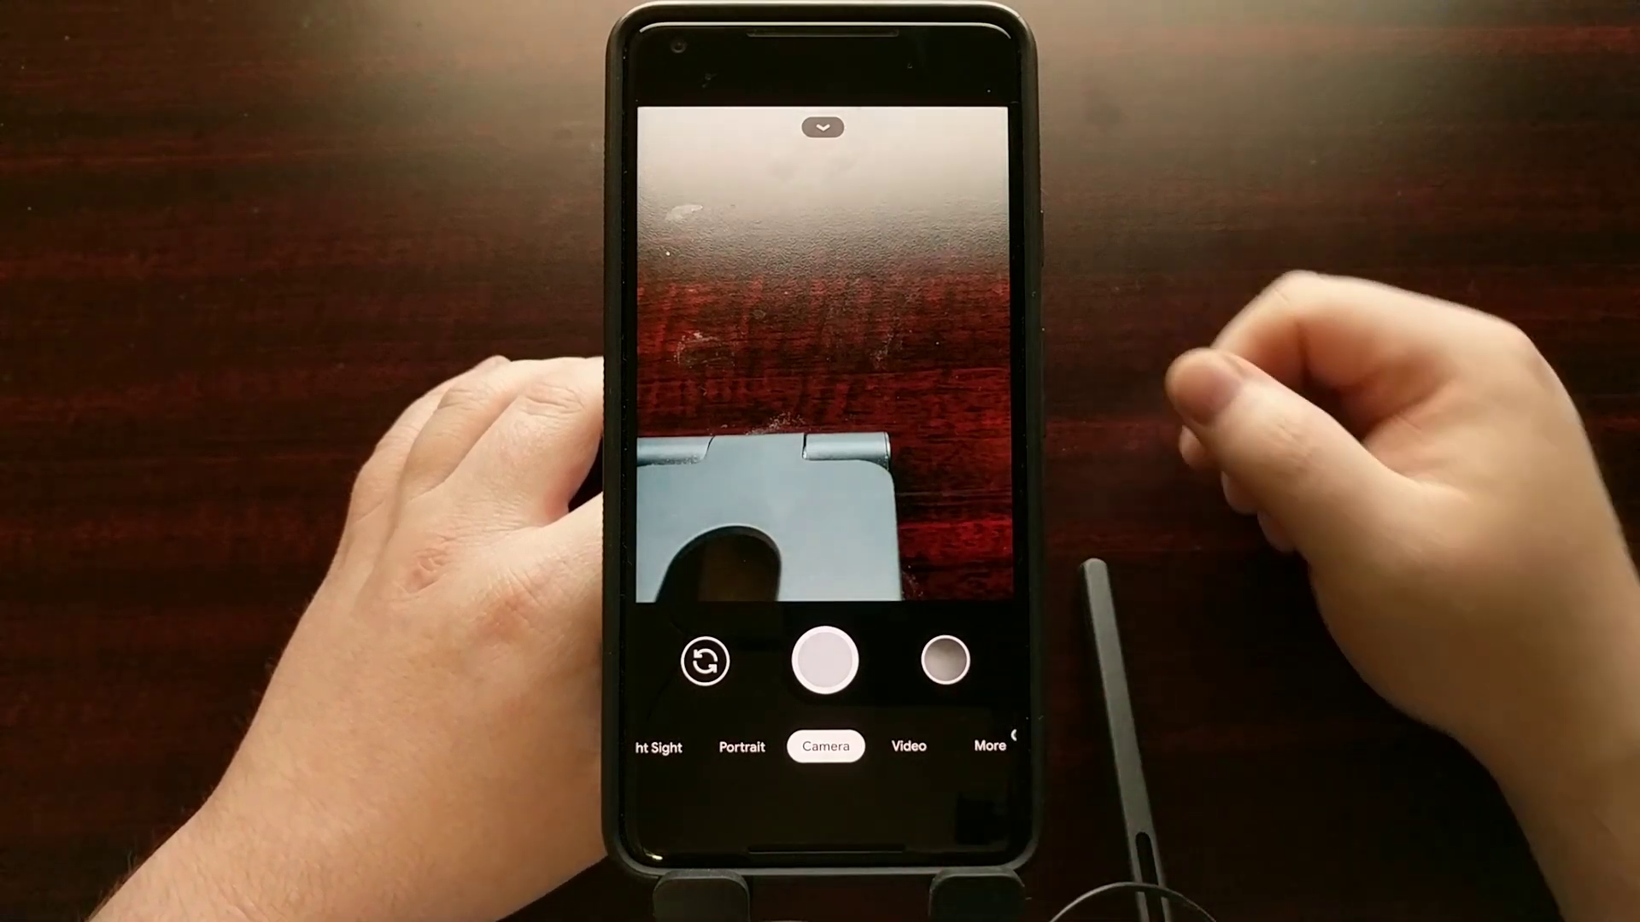
click(985, 747)
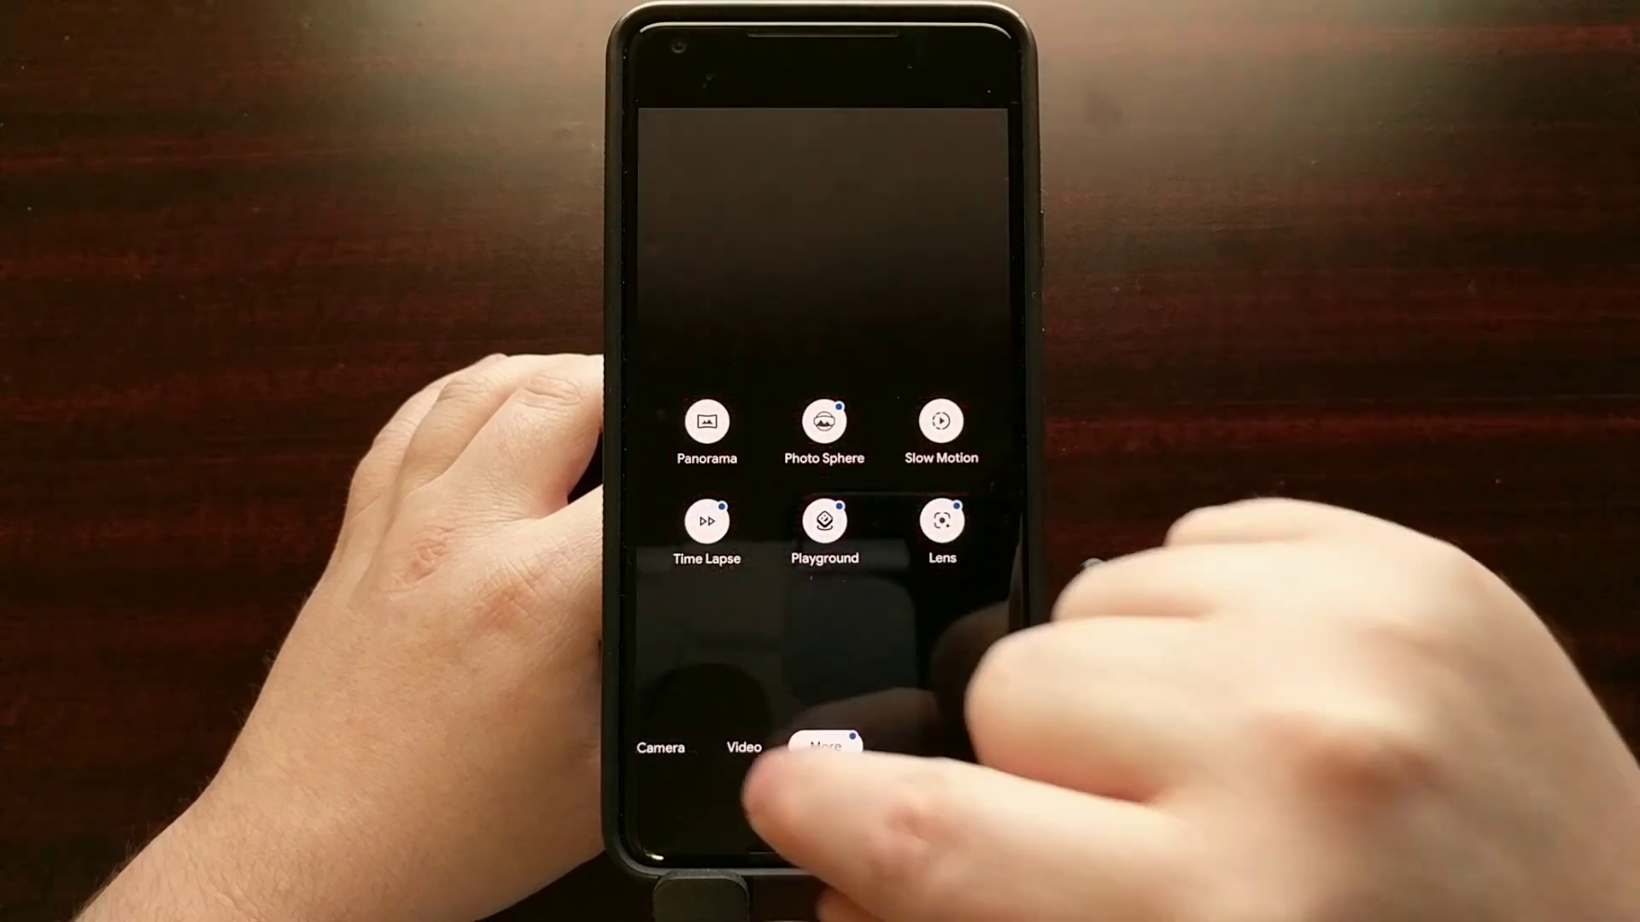
drag(718, 747, 923, 748)
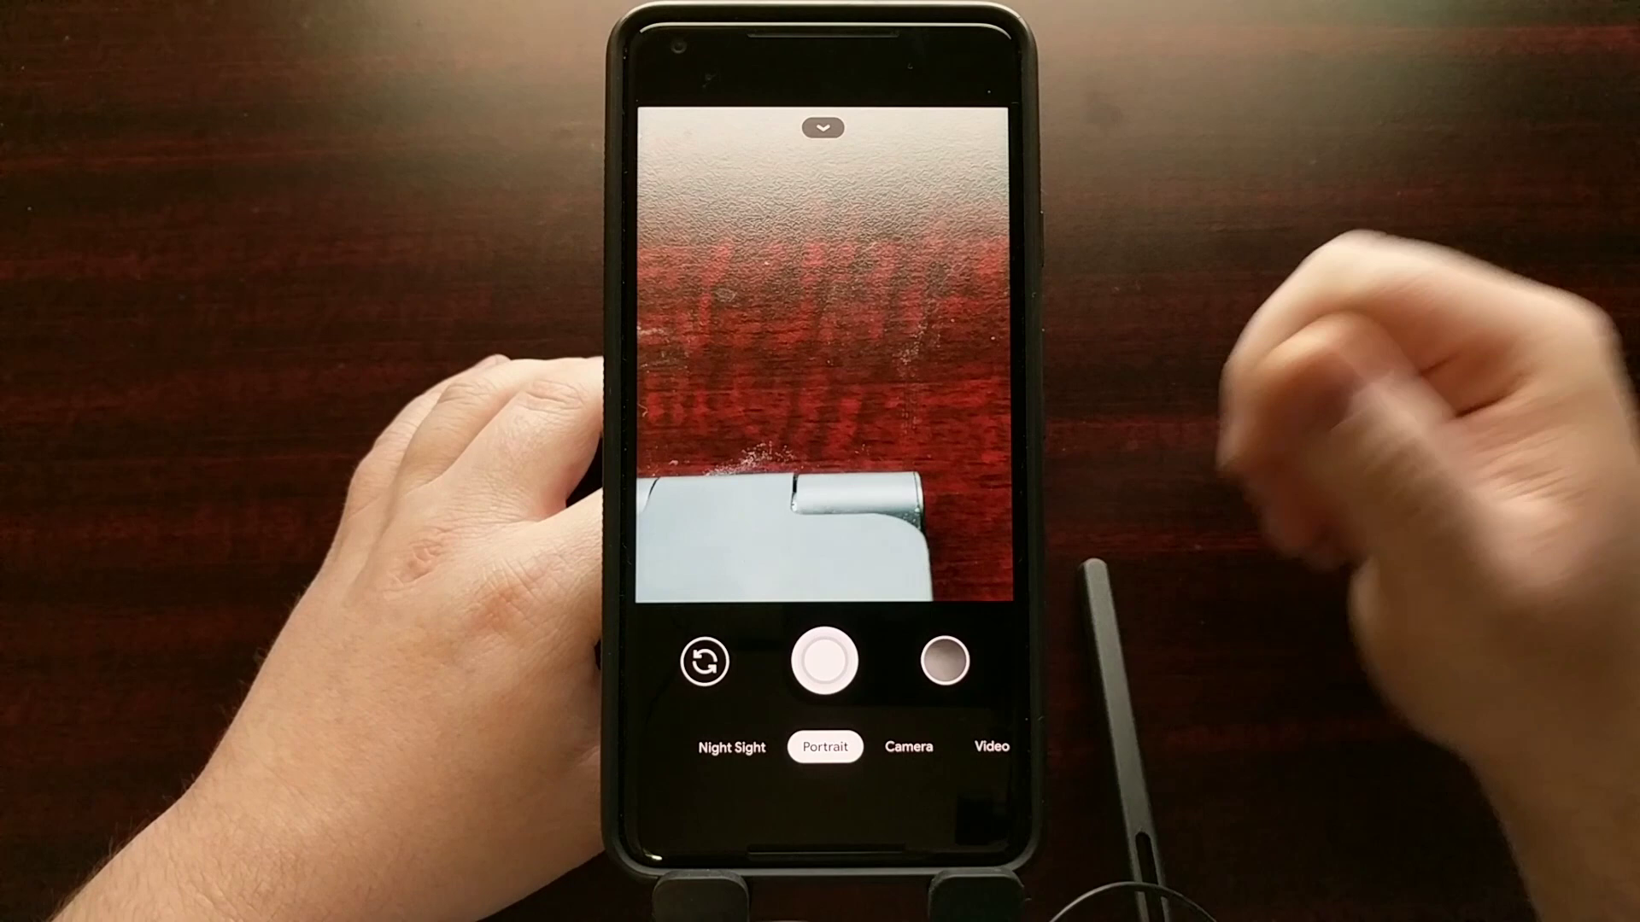
Start a one-minute Night Sight astrophotography capture, cancel it, and return to Camera mode.
drag(768, 748, 897, 747)
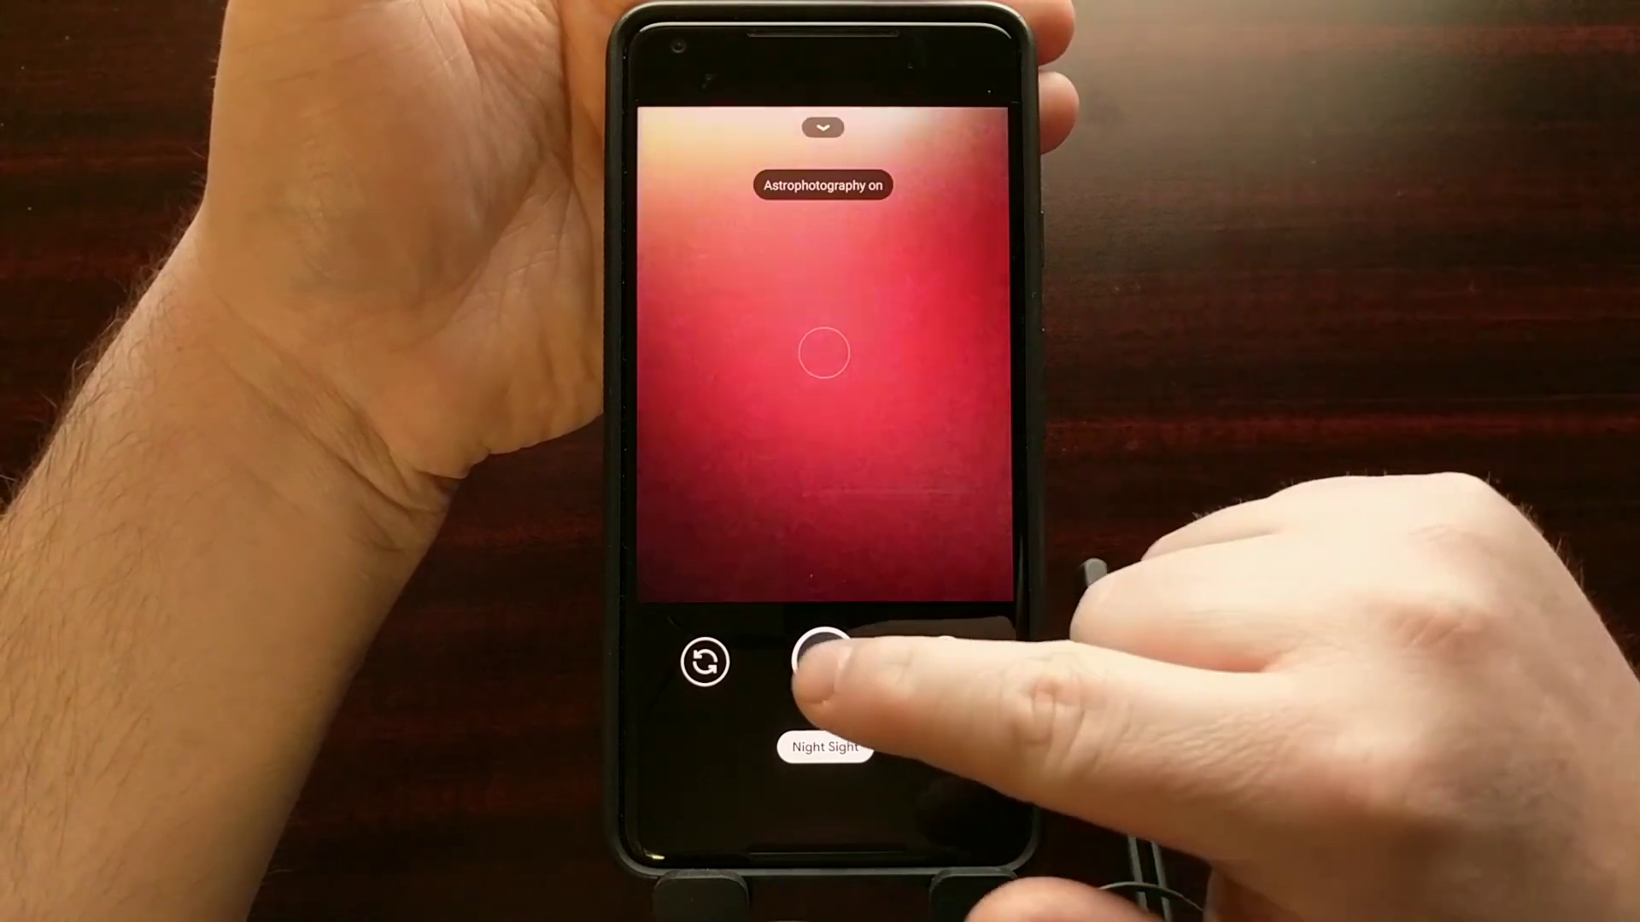
click(825, 661)
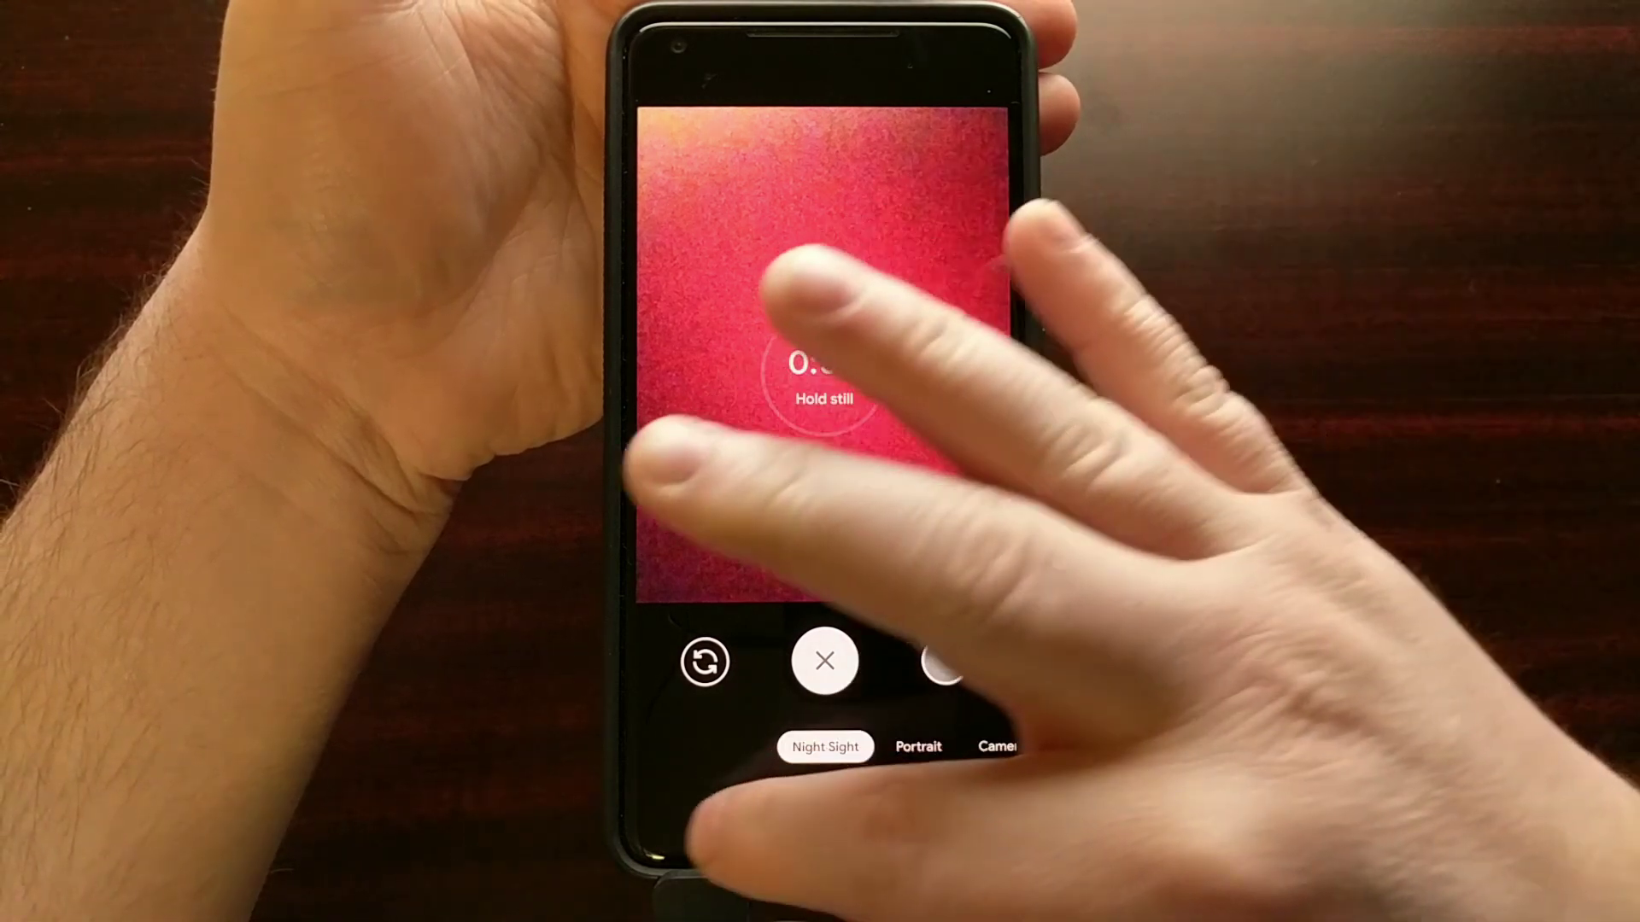
click(824, 661)
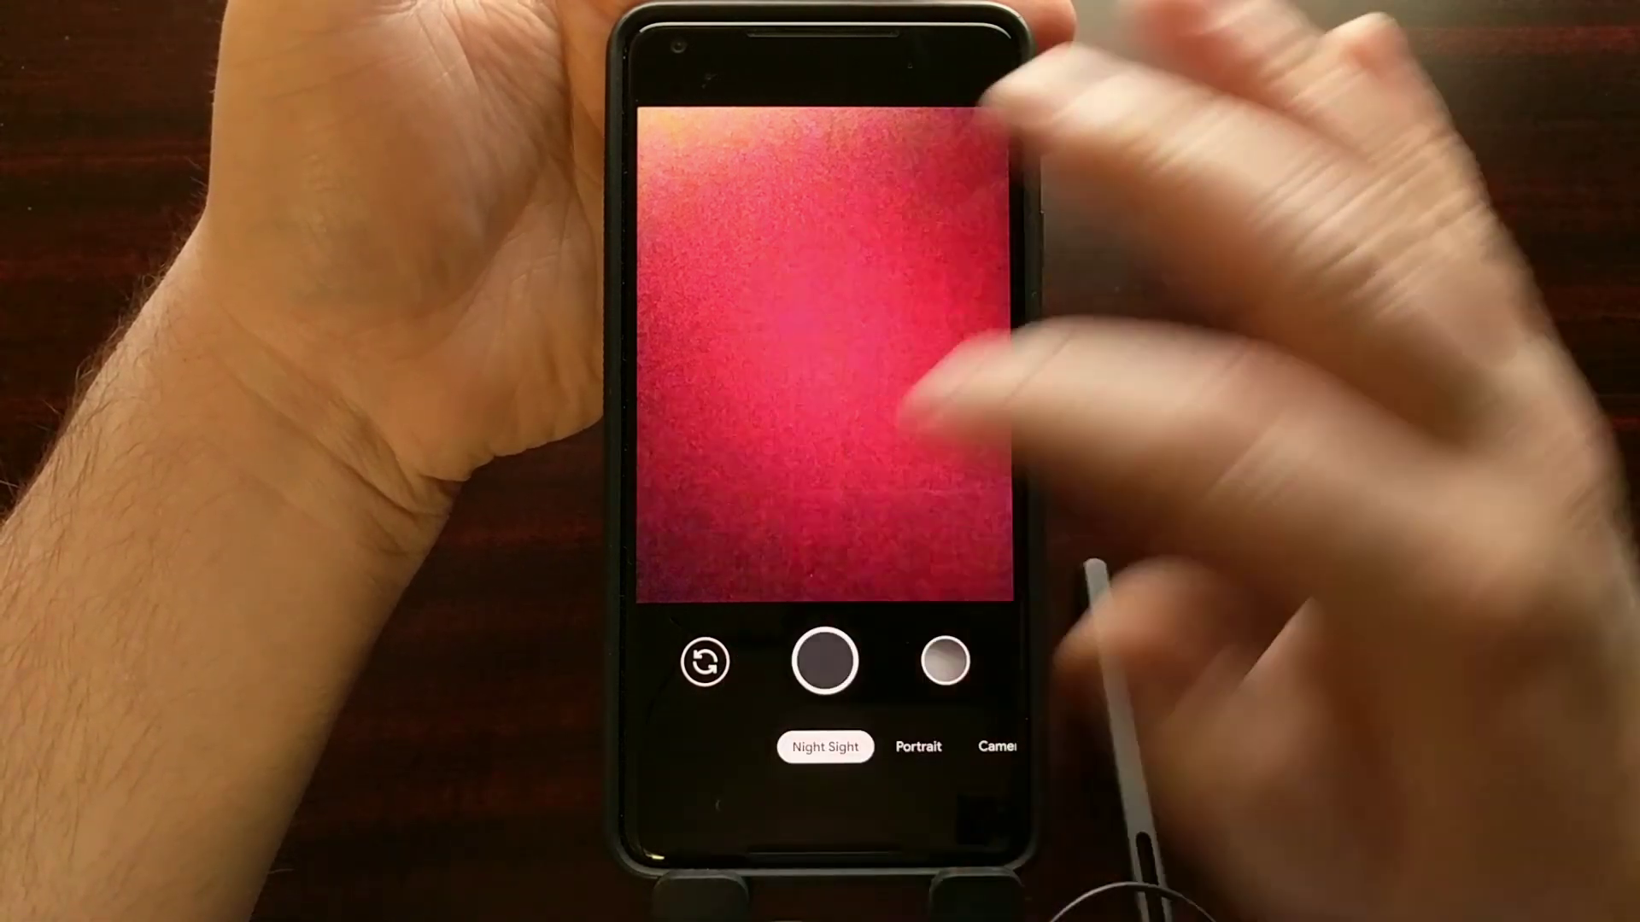
click(997, 746)
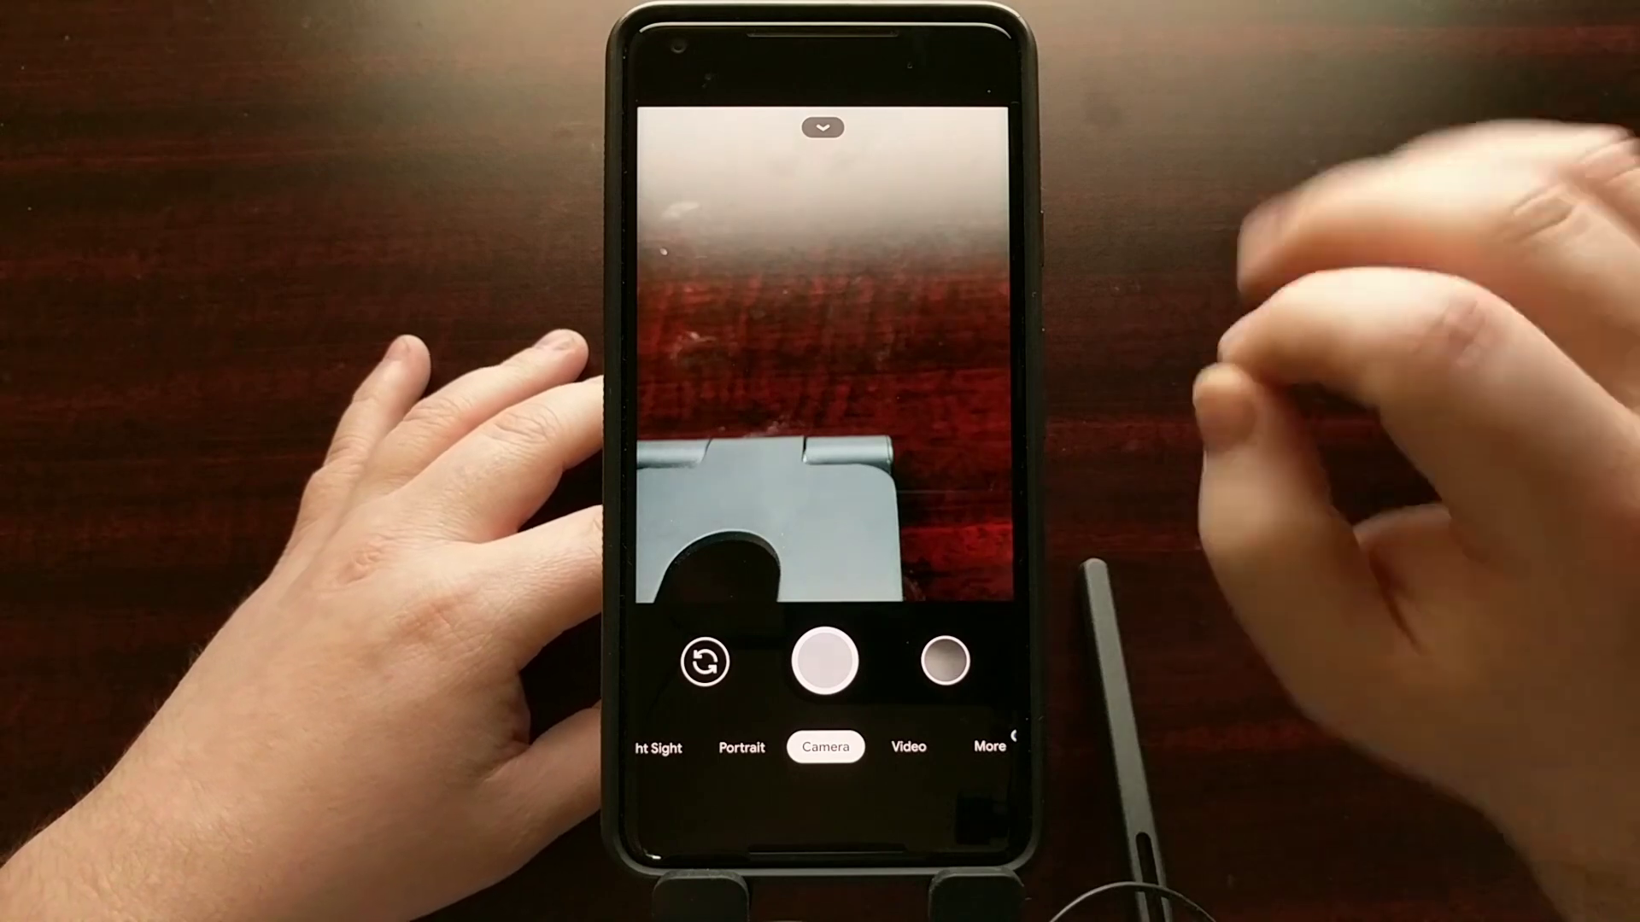
Switch the camera back to Night Sight mode.
drag(717, 744, 974, 743)
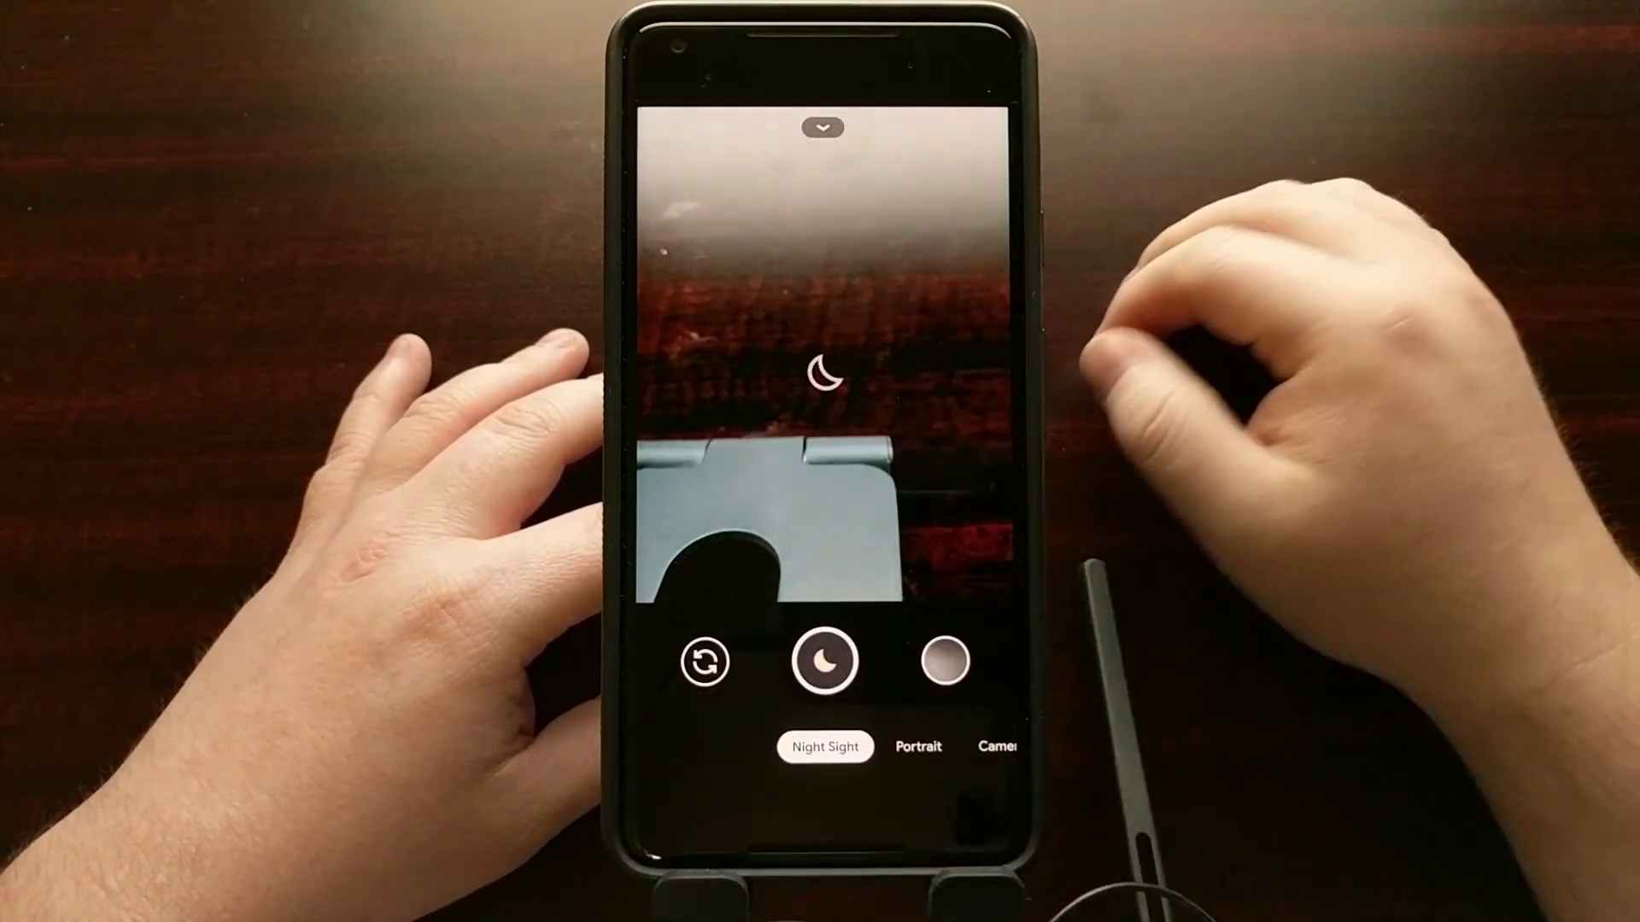